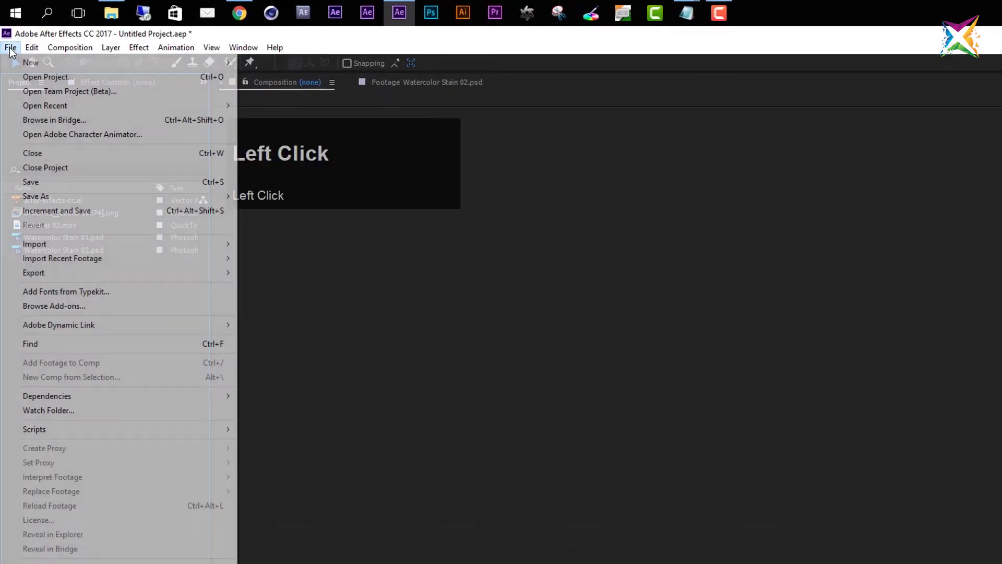
Bring up the File > Save As submenu for the untitled project.
left_click(9, 49)
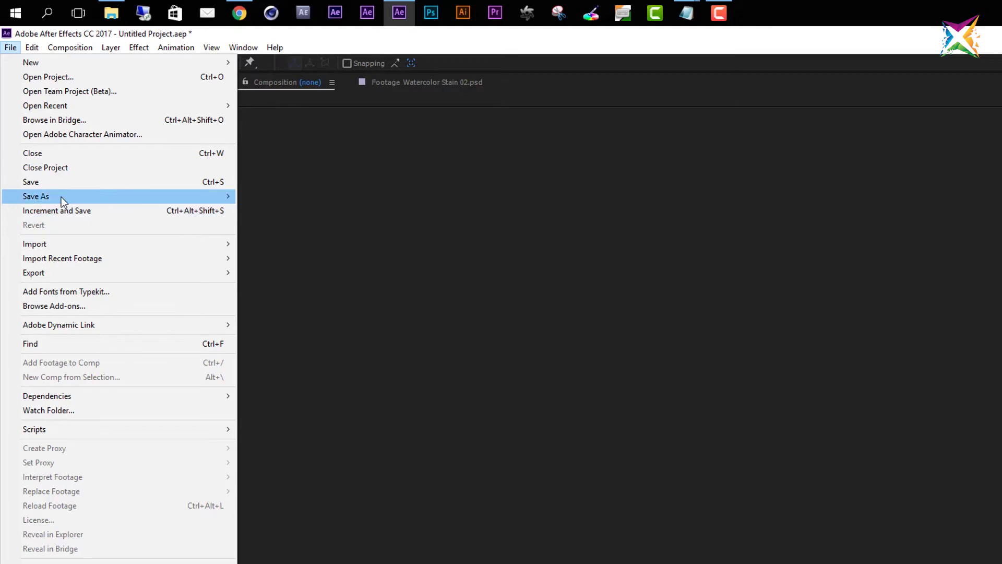
mouse_move(47, 197)
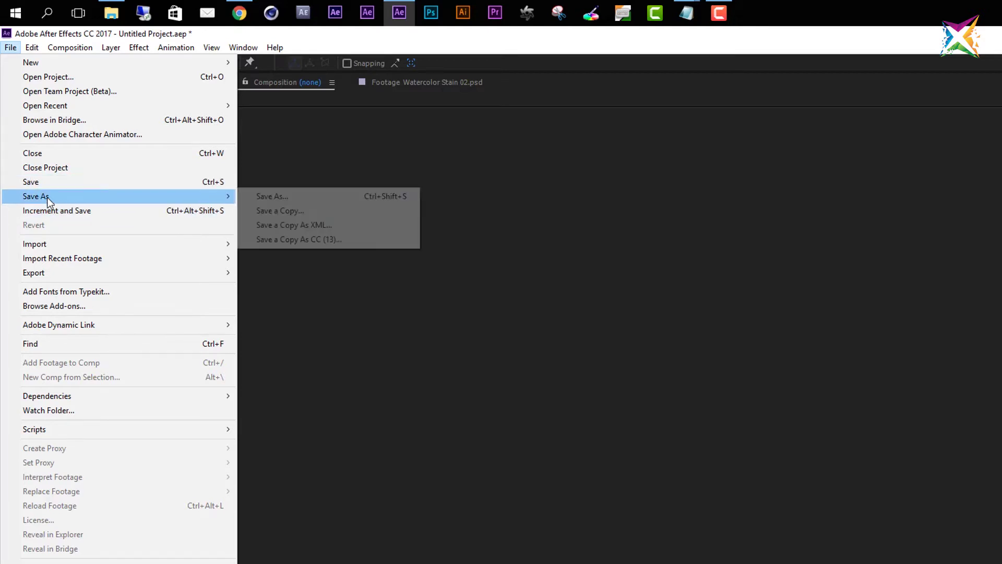
Save the untitled project as Project 01_01.aep in the 2016 AE Course\AE folder.
left_click(277, 198)
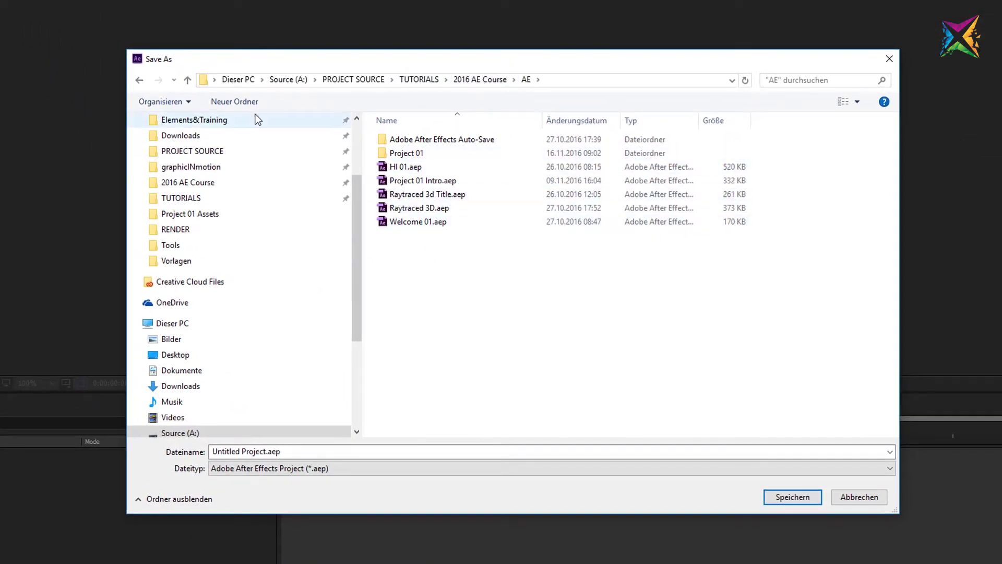
left_click(266, 452)
left_click_drag(266, 453, 80, 450)
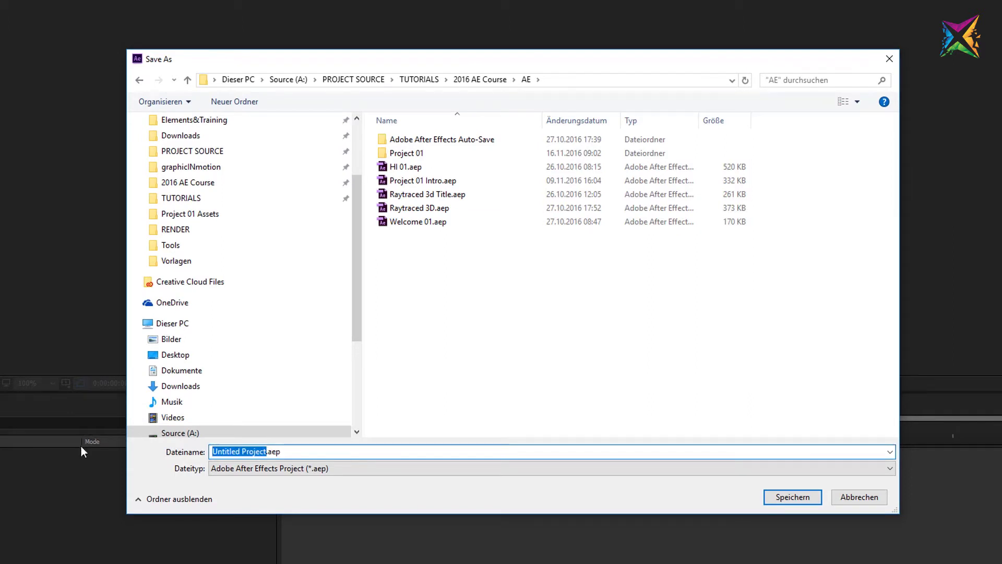
type("Projec")
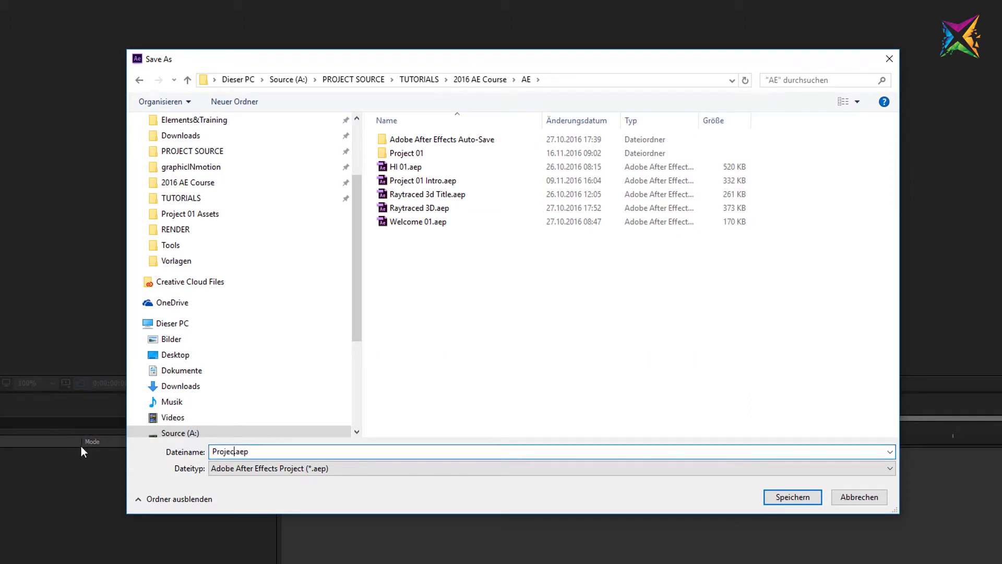
type("t 01_01")
left_click(782, 501)
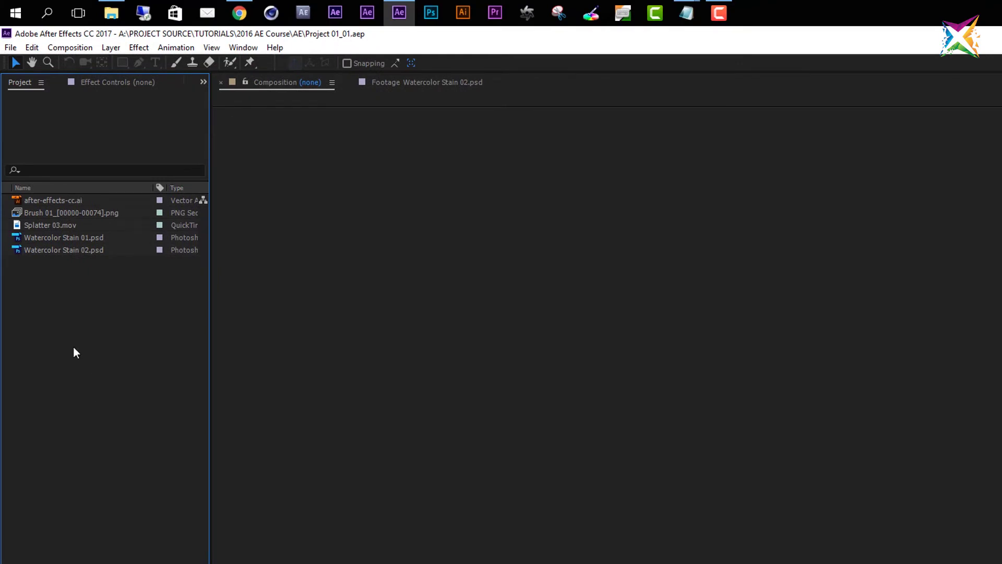
left_click(11, 49)
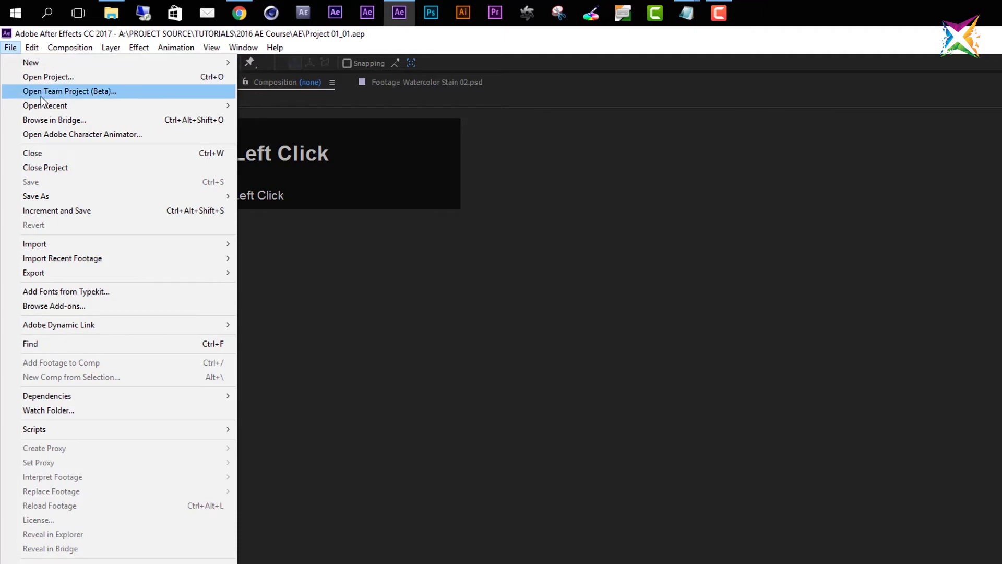
mouse_move(70, 193)
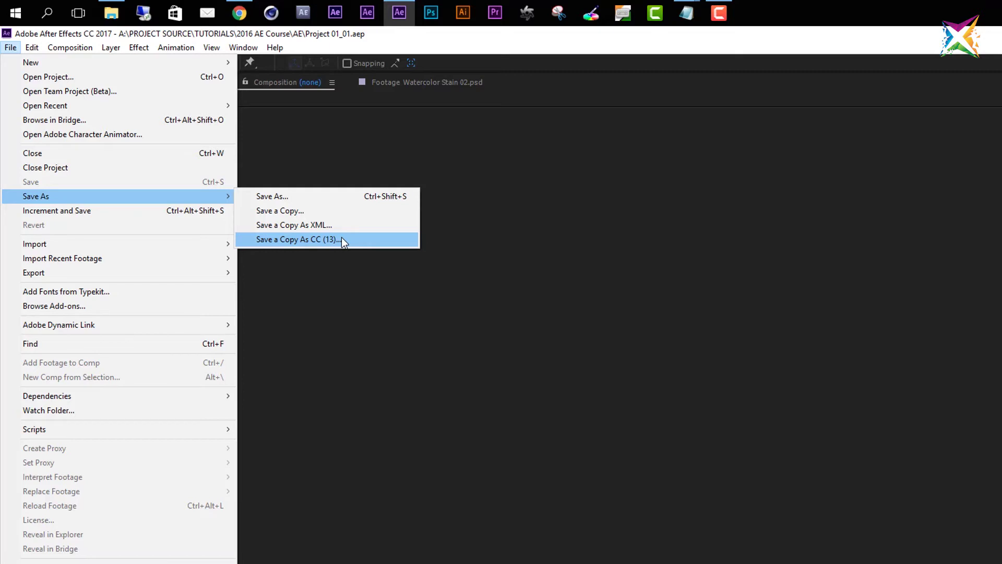
left_click(257, 148)
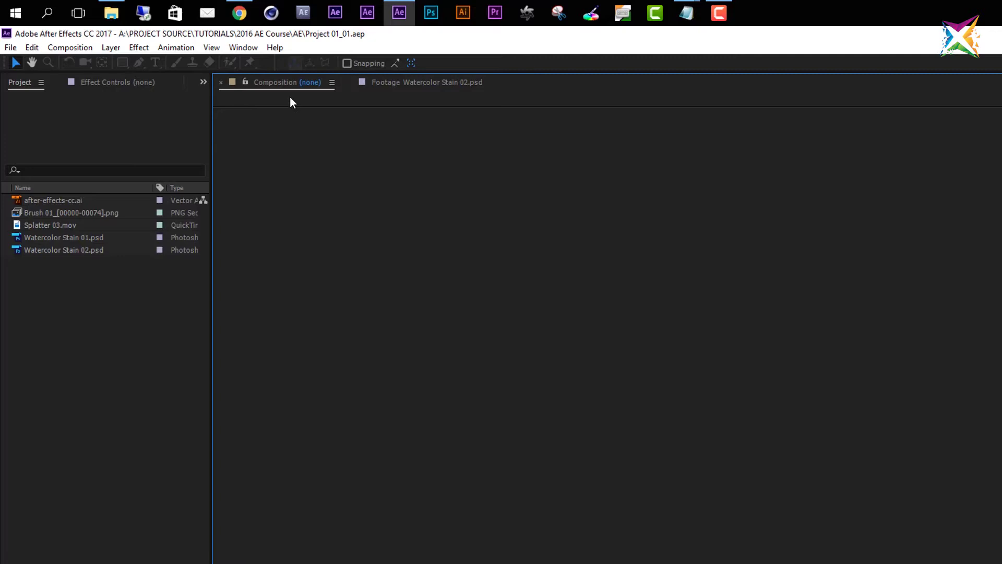
left_click(275, 48)
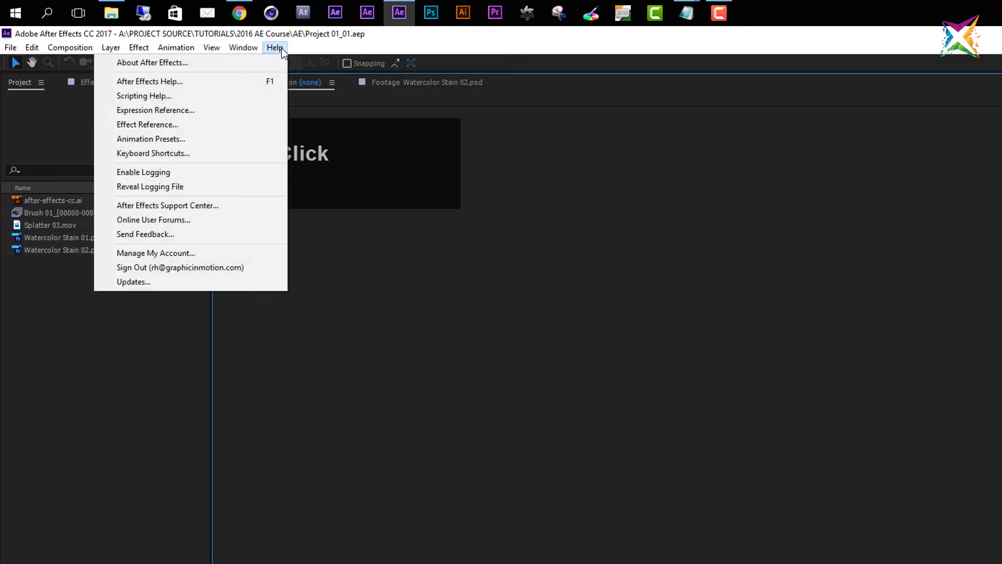
left_click(211, 47)
left_click(275, 47)
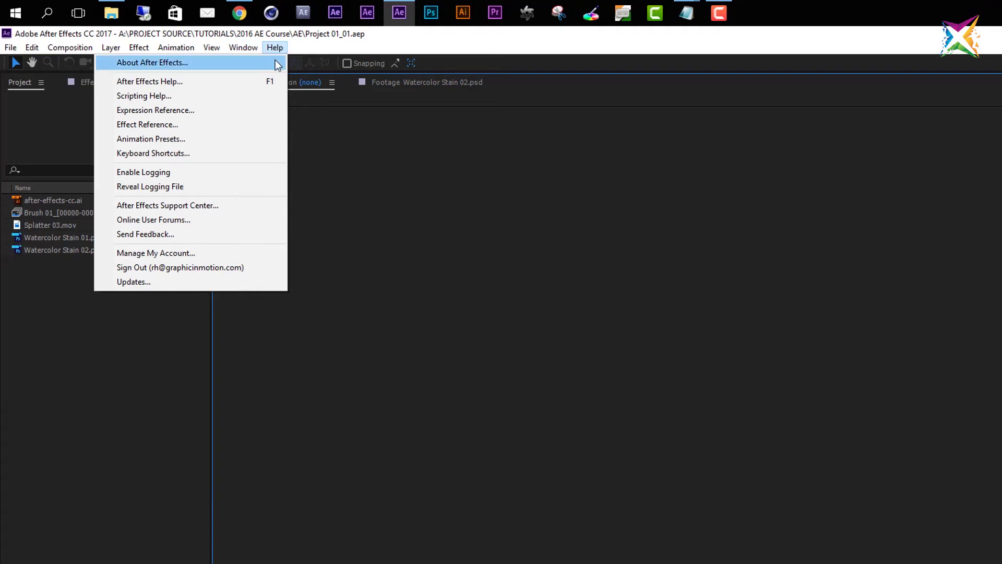
left_click(275, 62)
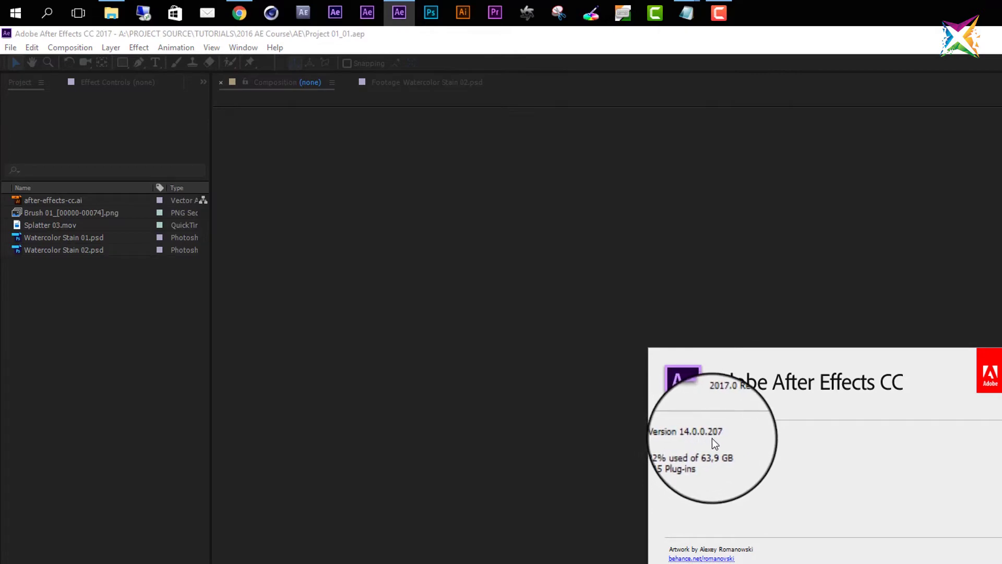
left_click(730, 441)
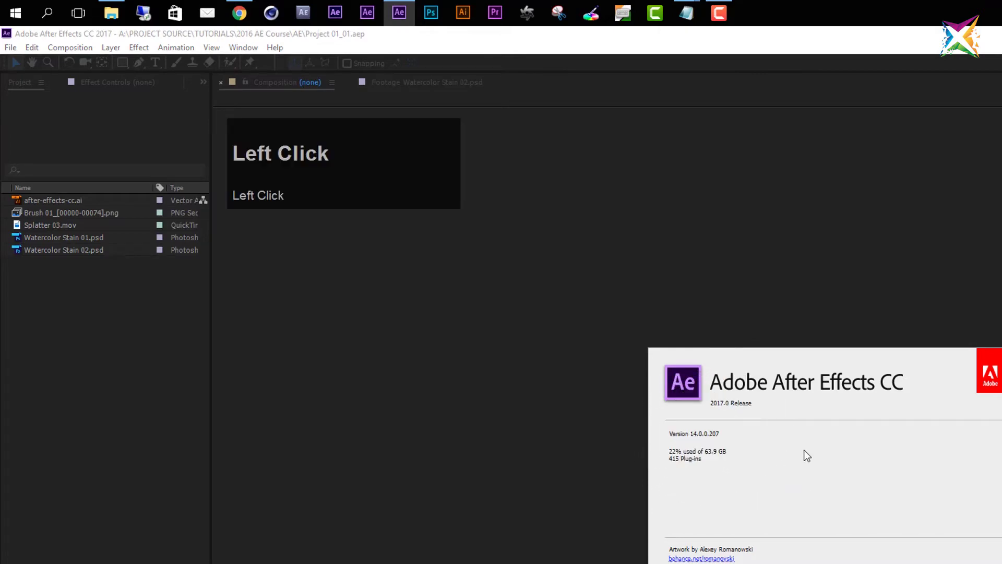
Show the Save As choices for Project 01_01, including Save a Copy As CC (13).
left_click(11, 47)
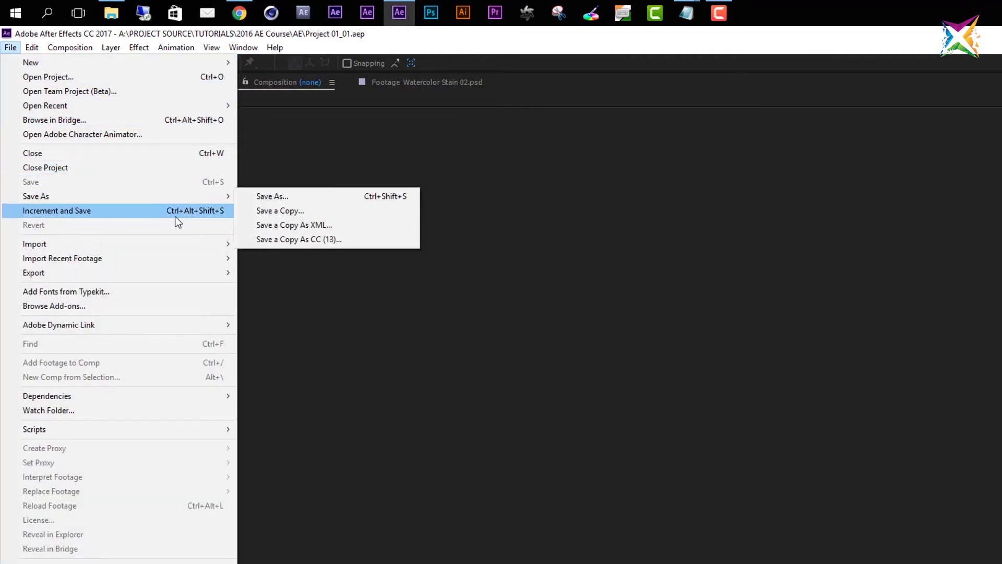
mouse_move(218, 197)
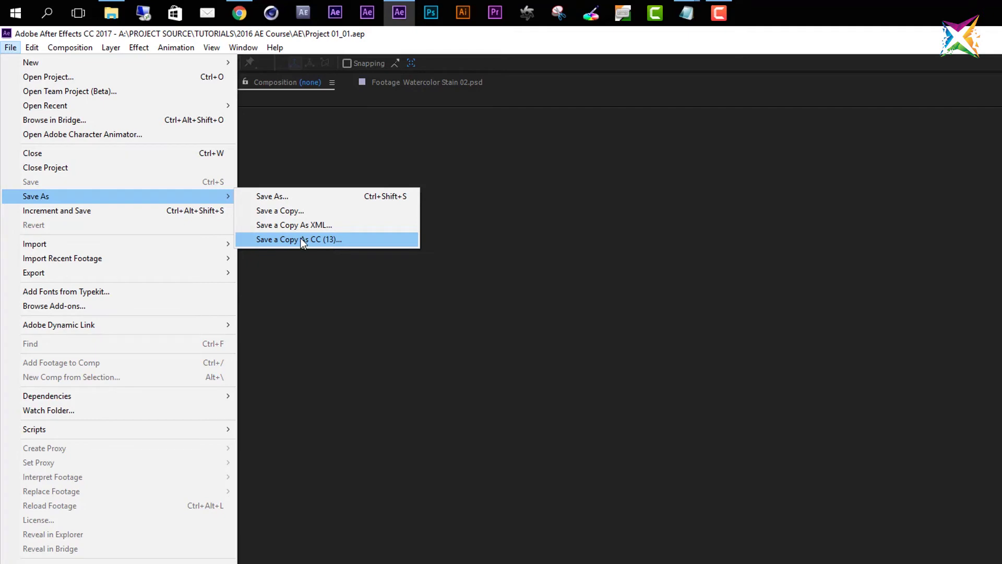
Save a copy of Project 01_01 in the CC (13) format.
left_click(285, 239)
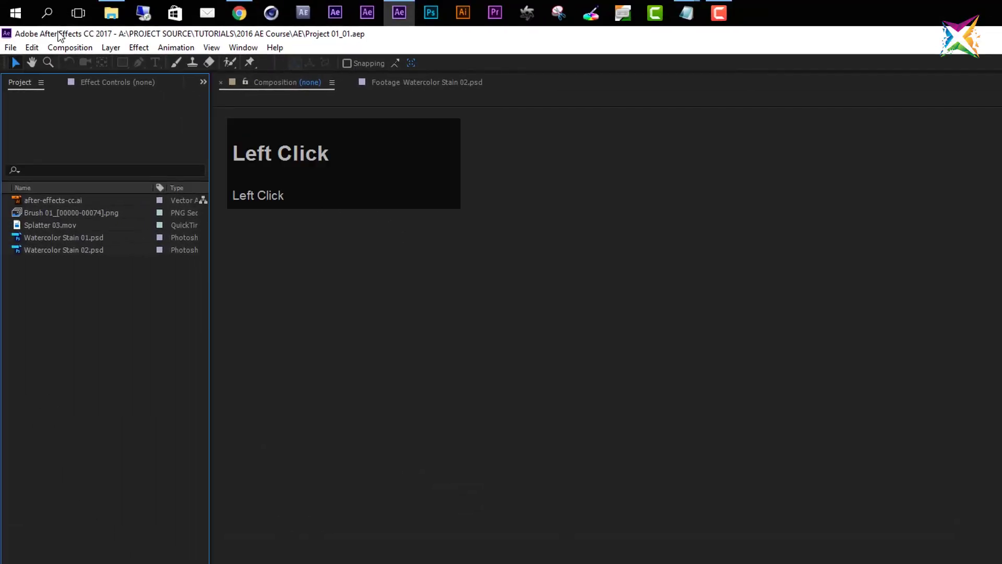
Increment and save the project, creating Project 01_02.aep.
left_click(11, 47)
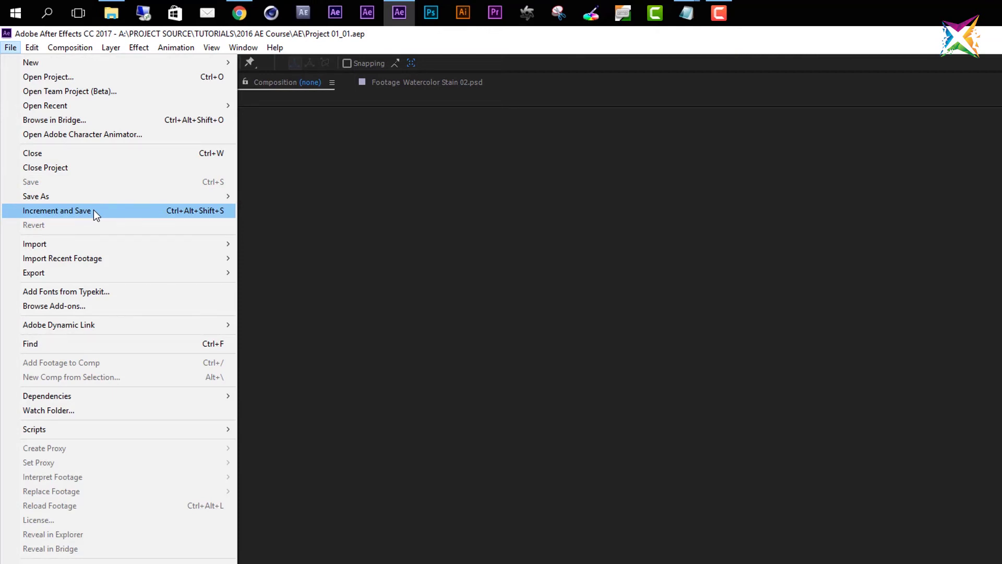
left_click(93, 210)
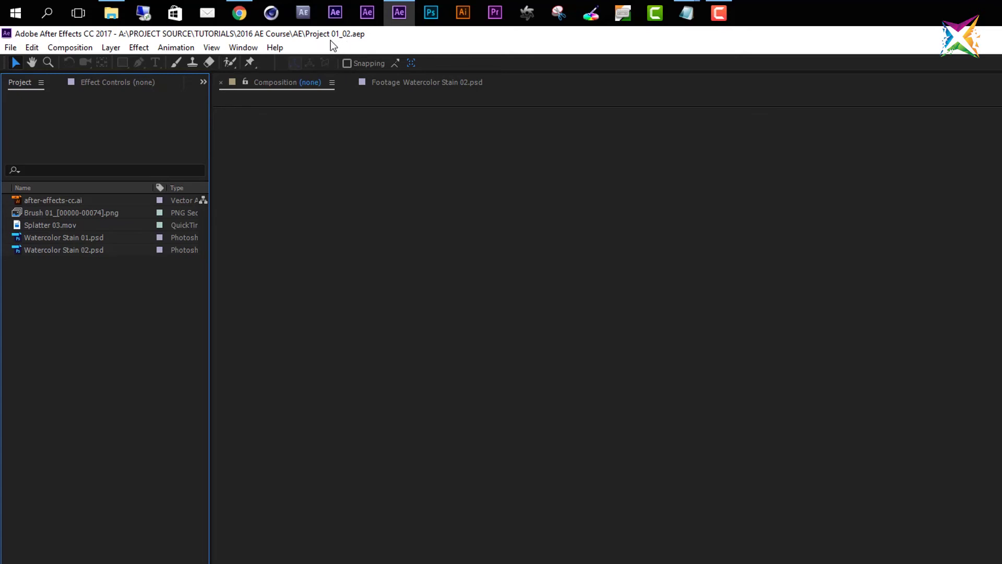
left_click(10, 47)
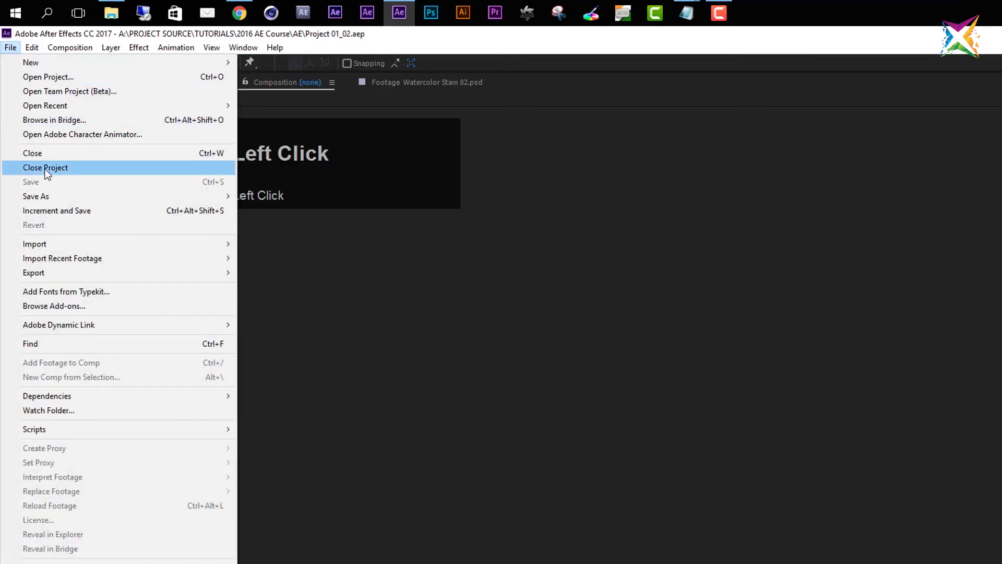
mouse_move(50, 193)
left_click(315, 196)
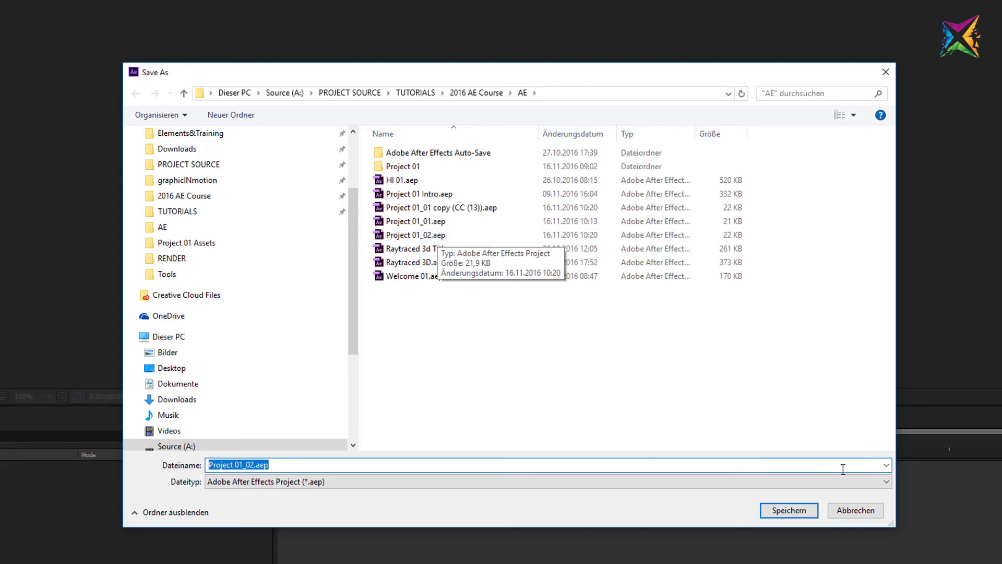
left_click(855, 511)
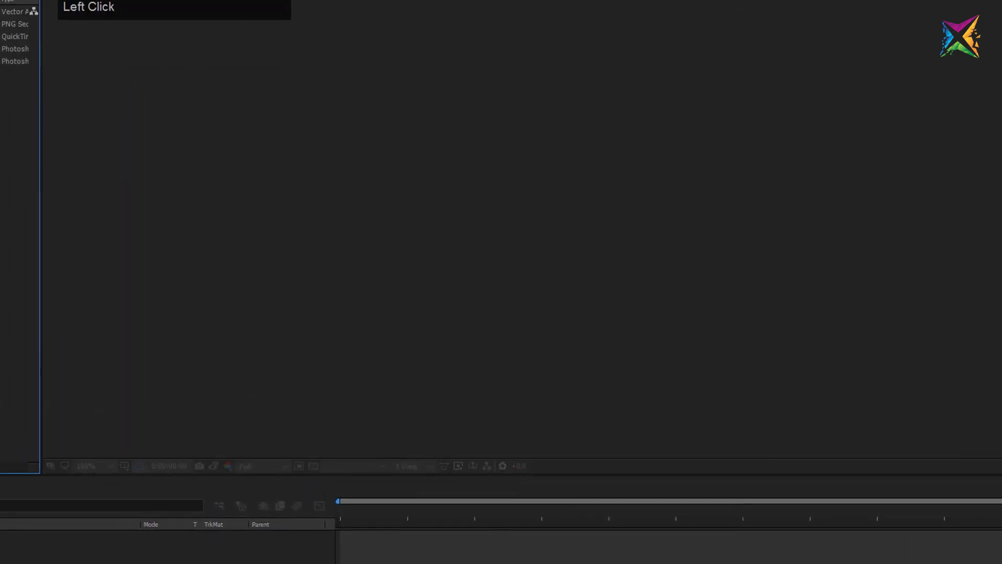
Increment and save twice, producing Project 01_03.aep and then Project 01_04.aep.
left_click(7, 38)
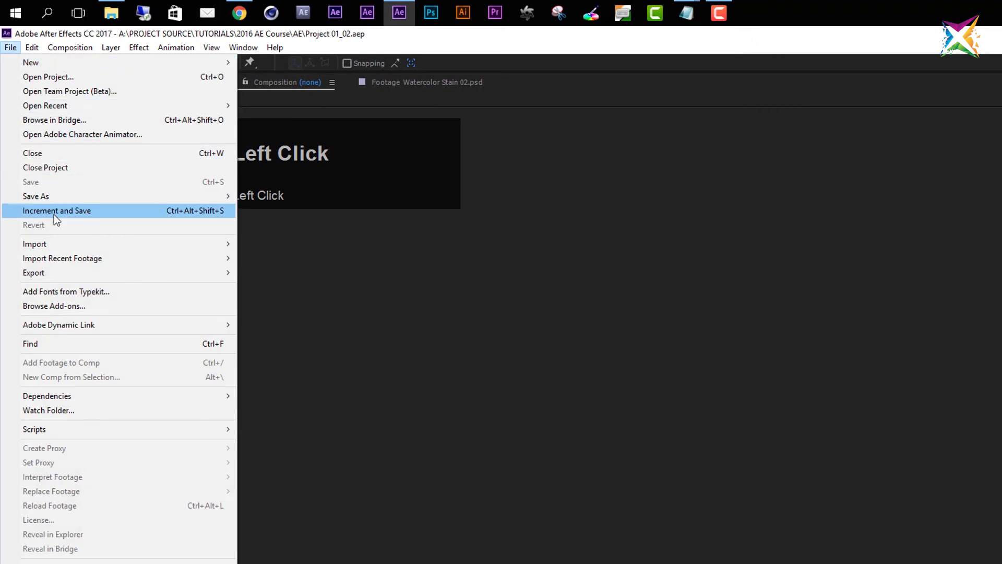
left_click(54, 215)
left_click(11, 47)
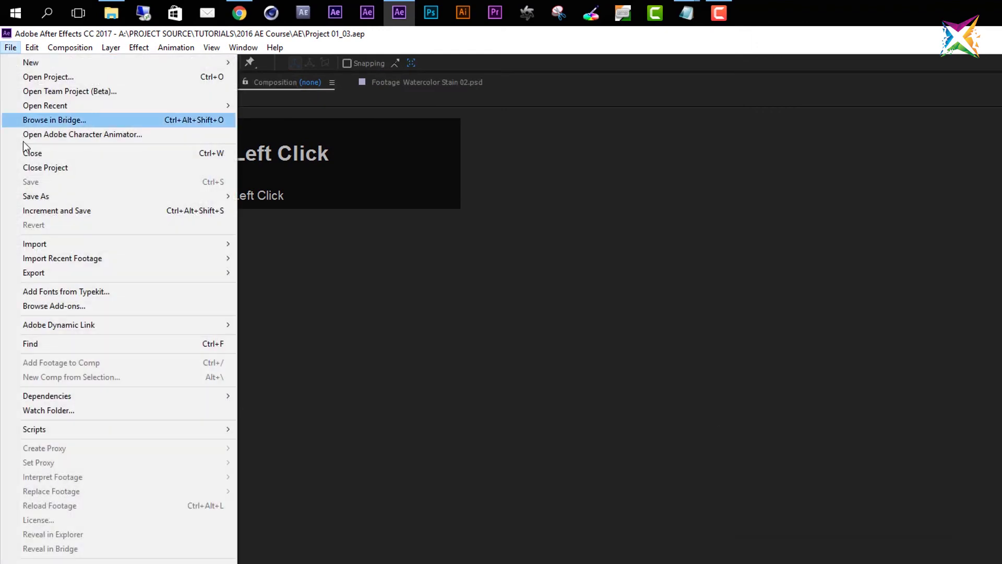
left_click(48, 213)
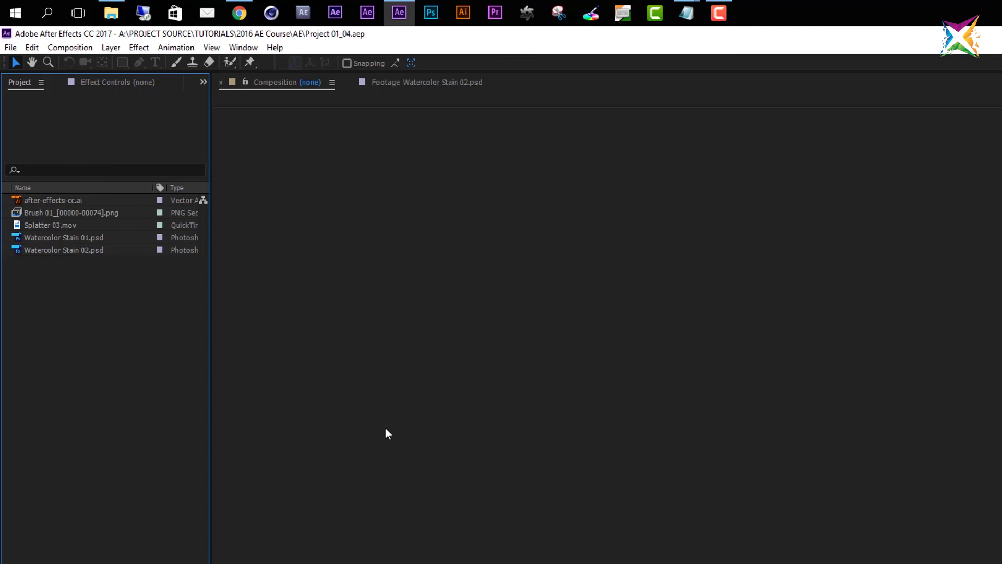
Save the project as Project 01_01.aep, changing 04 to 01 and confirming the replacement.
left_click(10, 50)
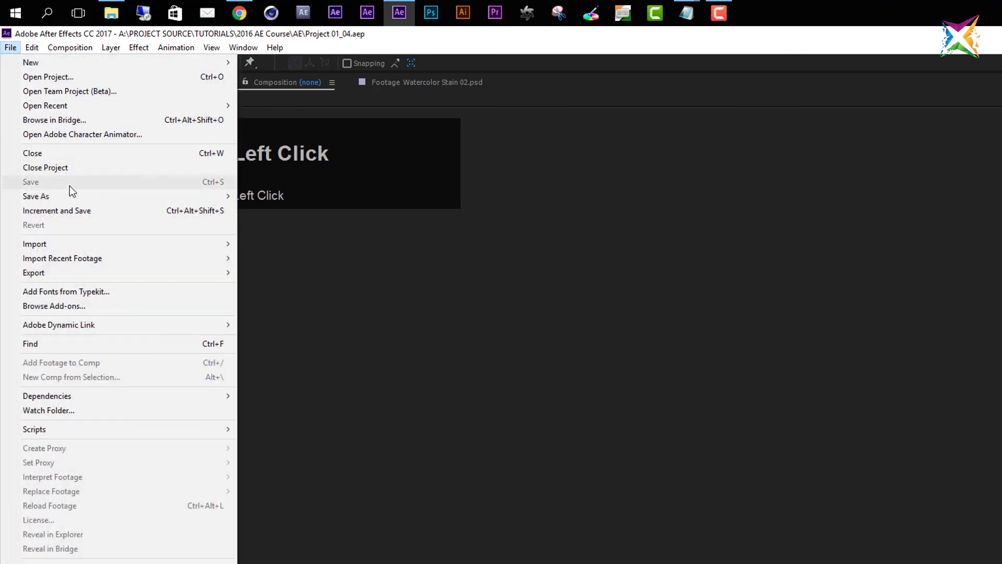
mouse_move(70, 196)
left_click(255, 194)
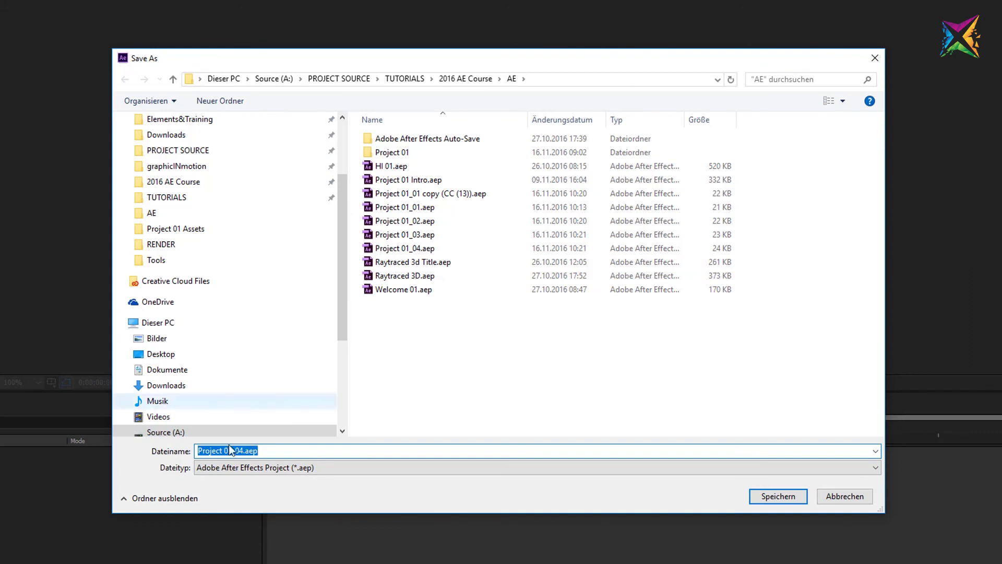
left_click(245, 450)
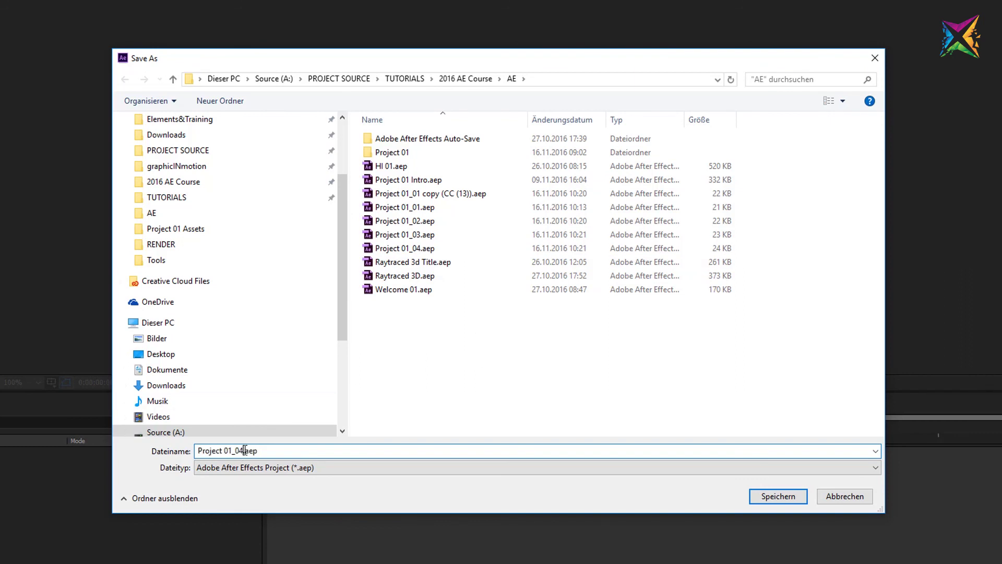
left_click_drag(244, 450, 228, 447)
type("01")
left_click(799, 494)
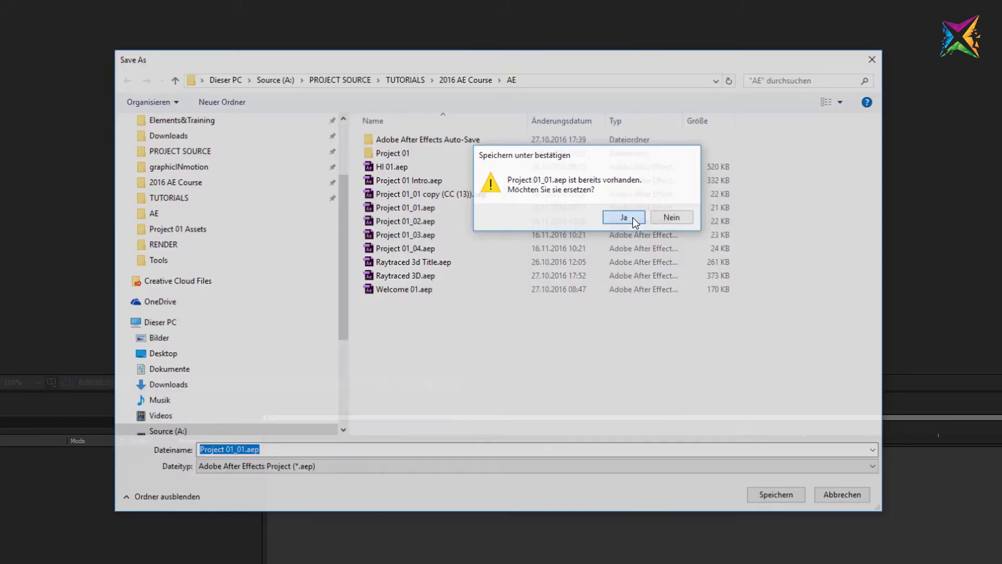
left_click(624, 218)
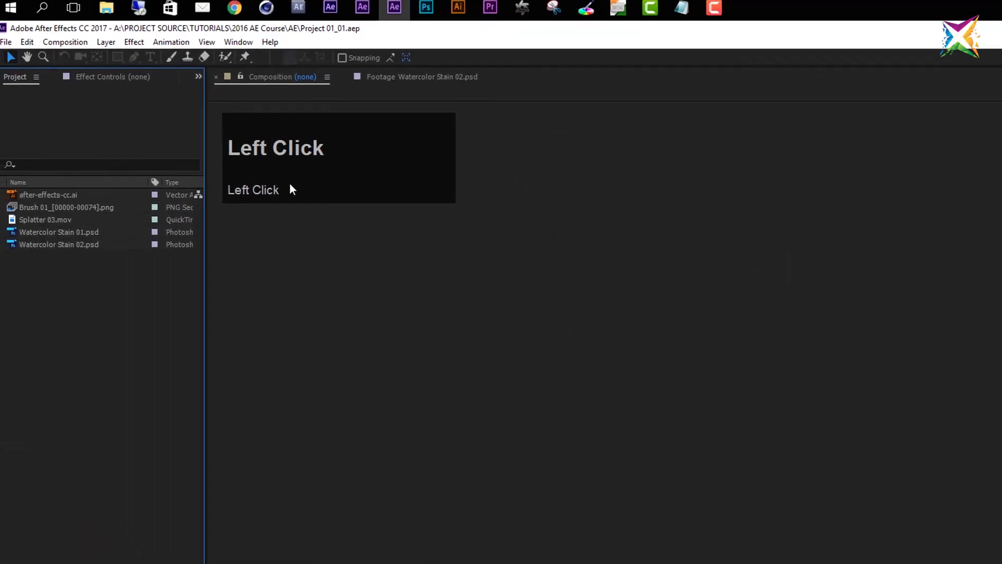